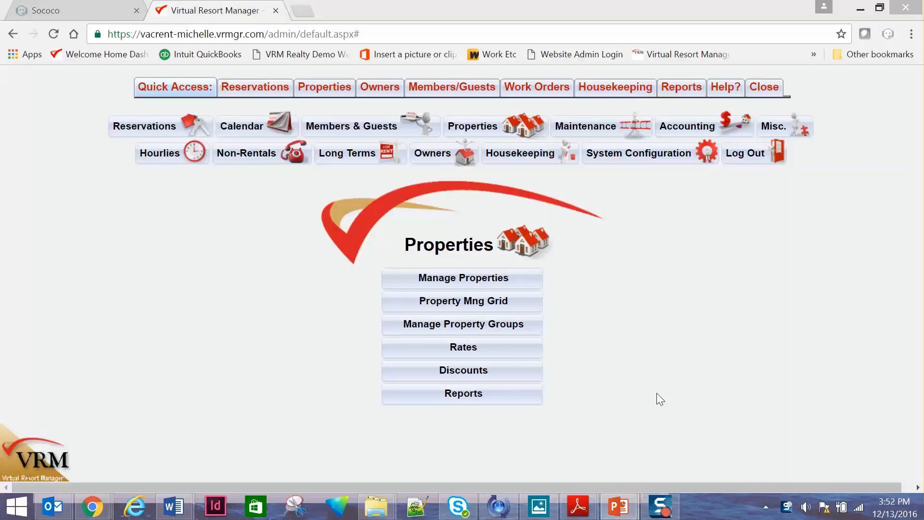
Open the property discounts list
{"action": "left_click", "coordinate": [485, 127]}
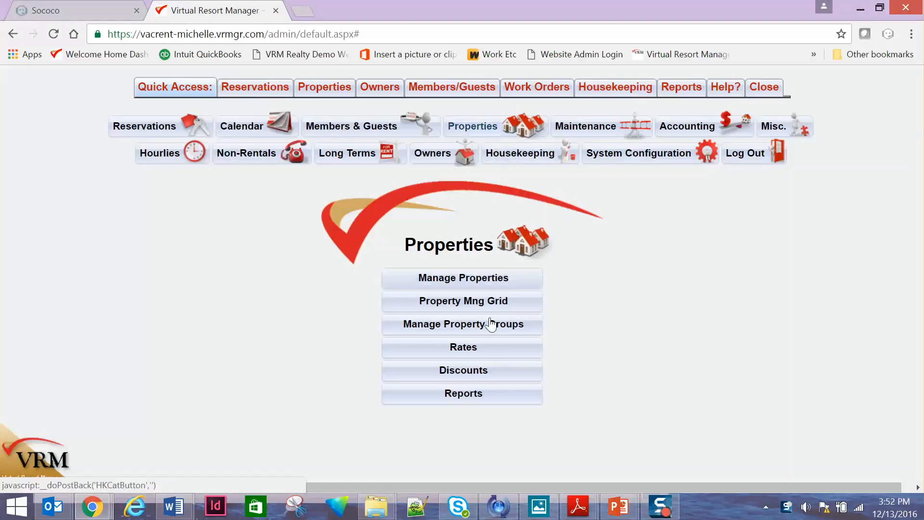
{"action": "left_click", "coordinate": [483, 372]}
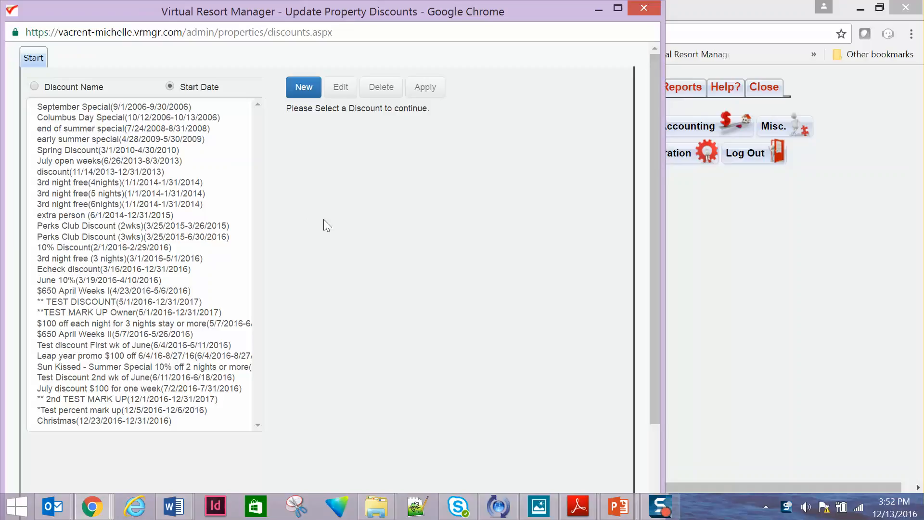
Start a new discount entry, set its type to Markup and enable Owner Markup
{"action": "left_click", "coordinate": [303, 87]}
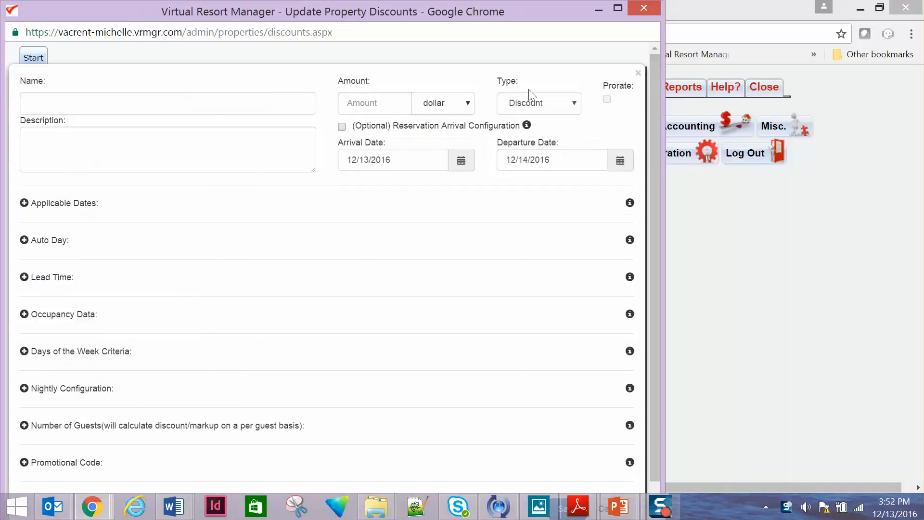
{"action": "left_click", "coordinate": [576, 103]}
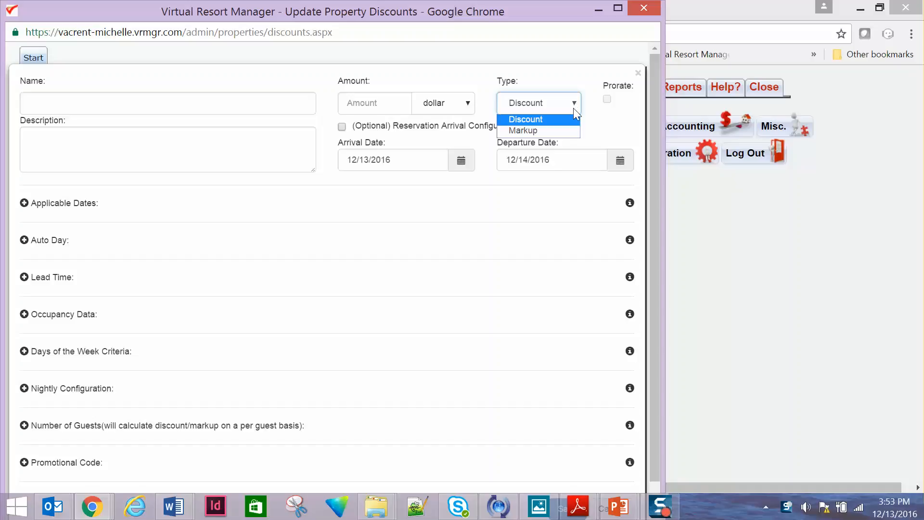
{"action": "left_click", "coordinate": [533, 130]}
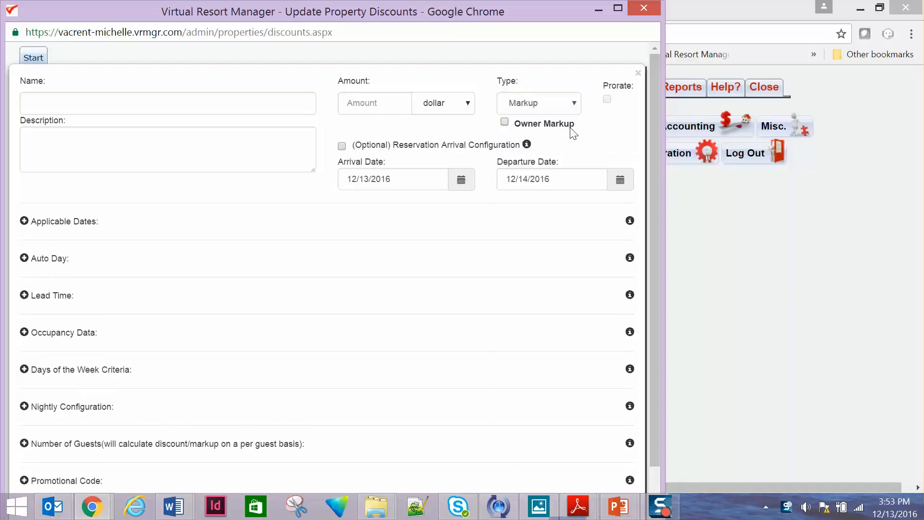
{"action": "left_click", "coordinate": [505, 122]}
{"action": "scroll", "coordinate": [258, 268], "scroll_direction": "down", "scroll_amount": 2}
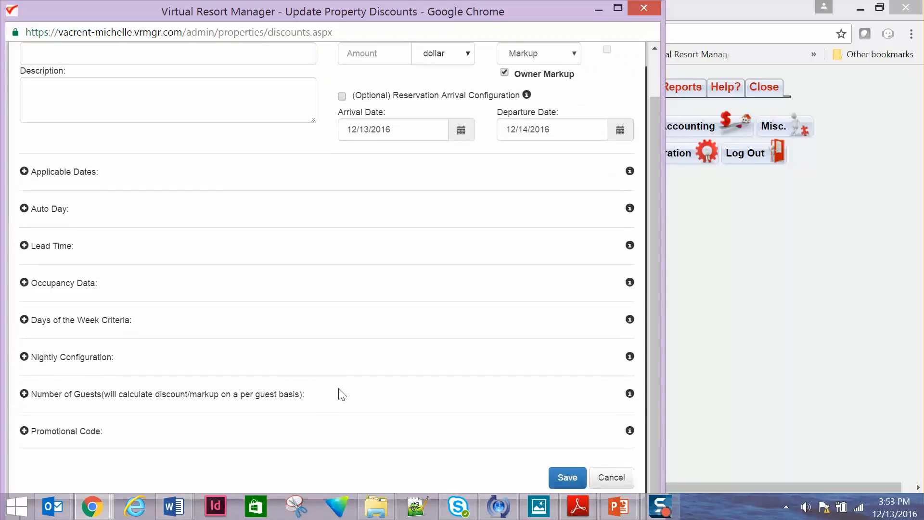
{"action": "scroll", "coordinate": [342, 395], "scroll_direction": "up", "scroll_amount": 2}
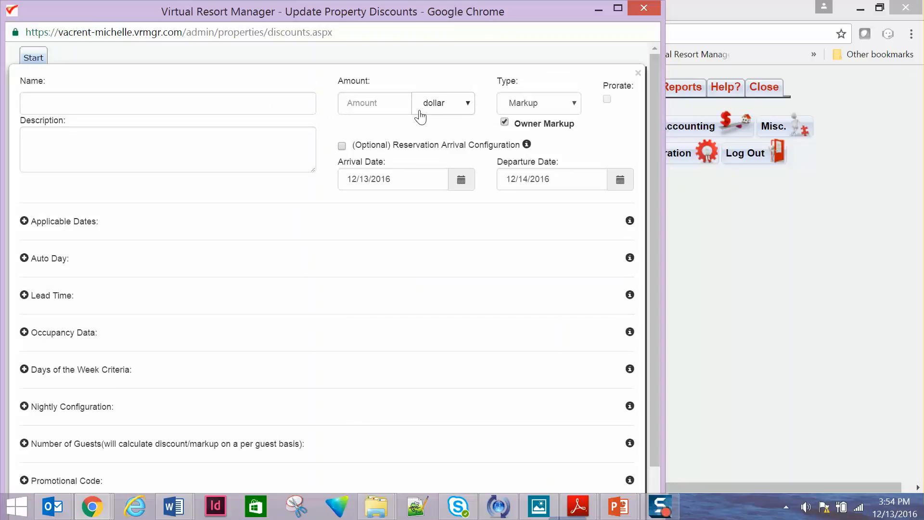
Configure the markup as percent with departure date 12/24/2016 and the optional reservation arrival configuration, and close the form without saving
{"action": "left_click", "coordinate": [470, 106]}
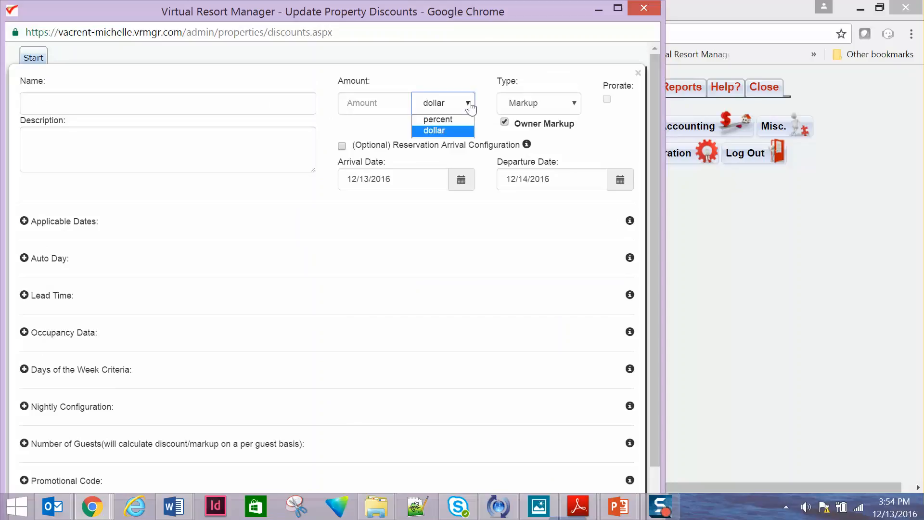
{"action": "left_click", "coordinate": [446, 119]}
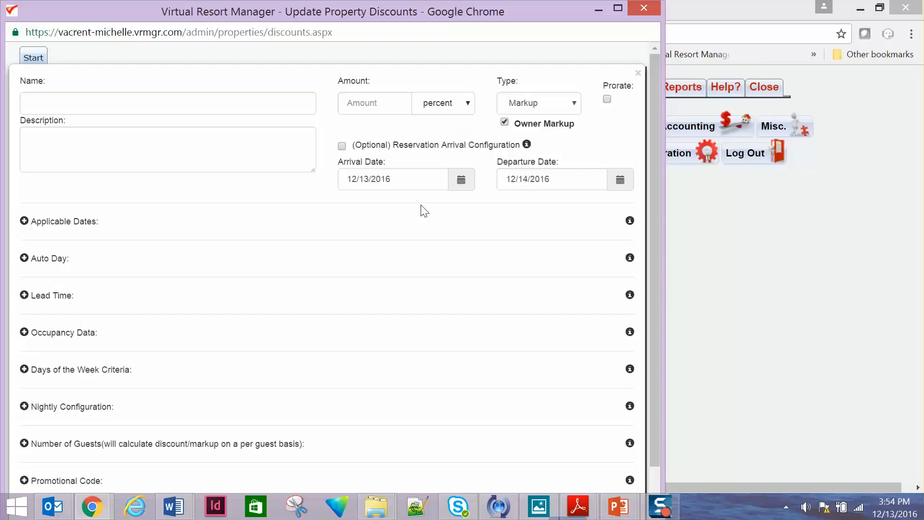
{"action": "left_click", "coordinate": [602, 179]}
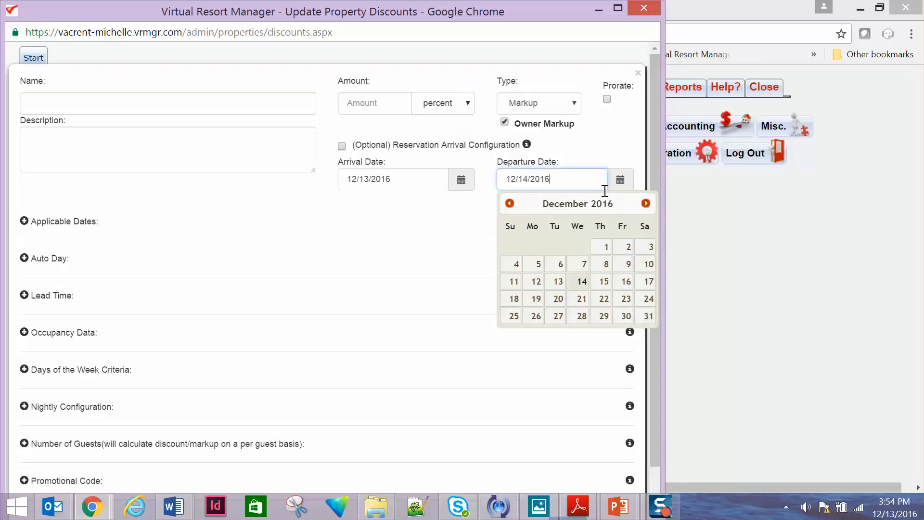
{"action": "left_click", "coordinate": [649, 300]}
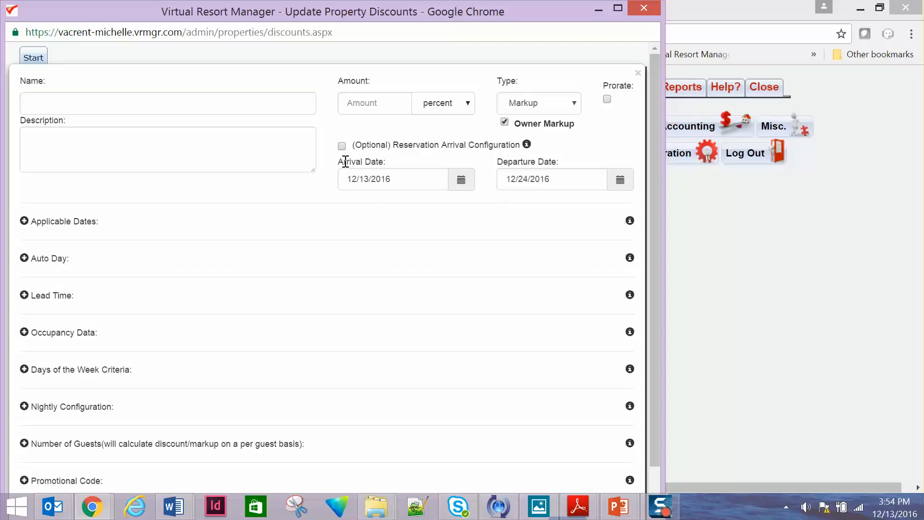
{"action": "left_click", "coordinate": [342, 146]}
{"action": "scroll", "coordinate": [566, 292], "scroll_direction": "down", "scroll_amount": 2}
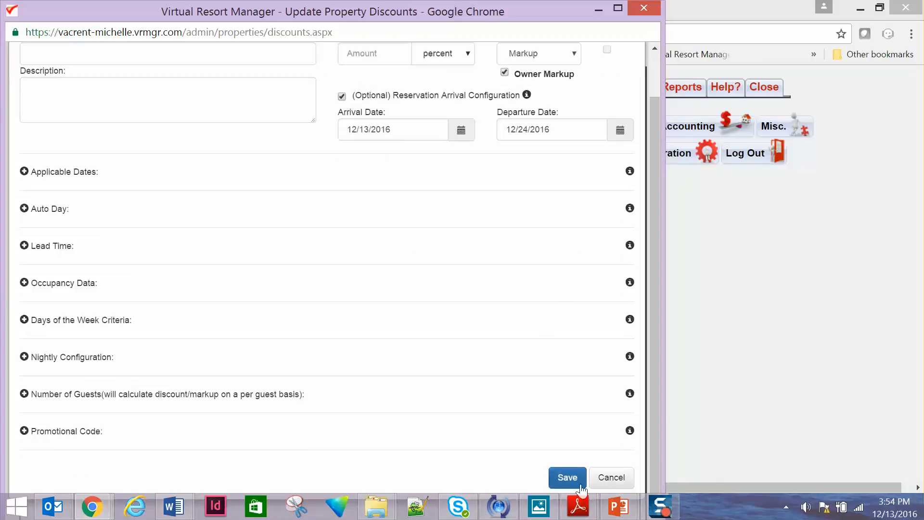
{"action": "scroll", "coordinate": [580, 447], "scroll_direction": "up", "scroll_amount": 2}
{"action": "left_click", "coordinate": [638, 73]}
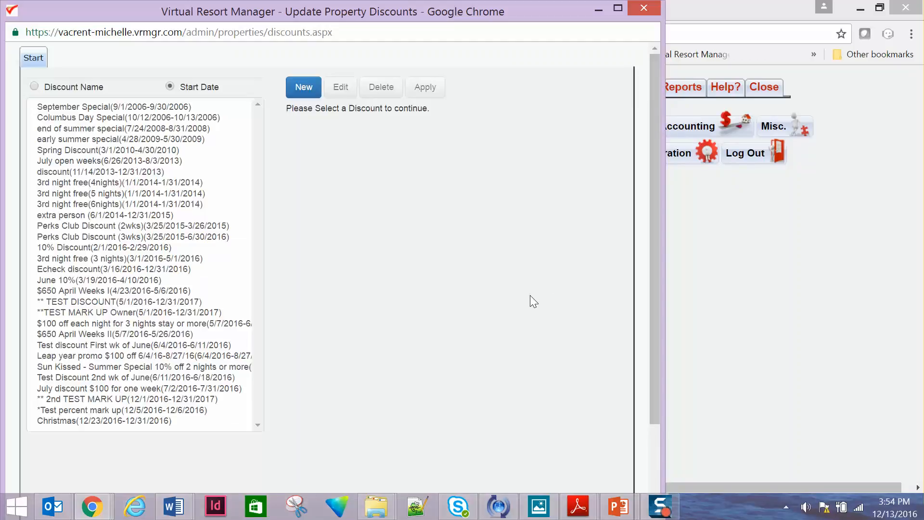
Apply the Christmas markup to the Fun House property of Vacation Realty, Inc. and close the discounts window
{"action": "left_click", "coordinate": [137, 421]}
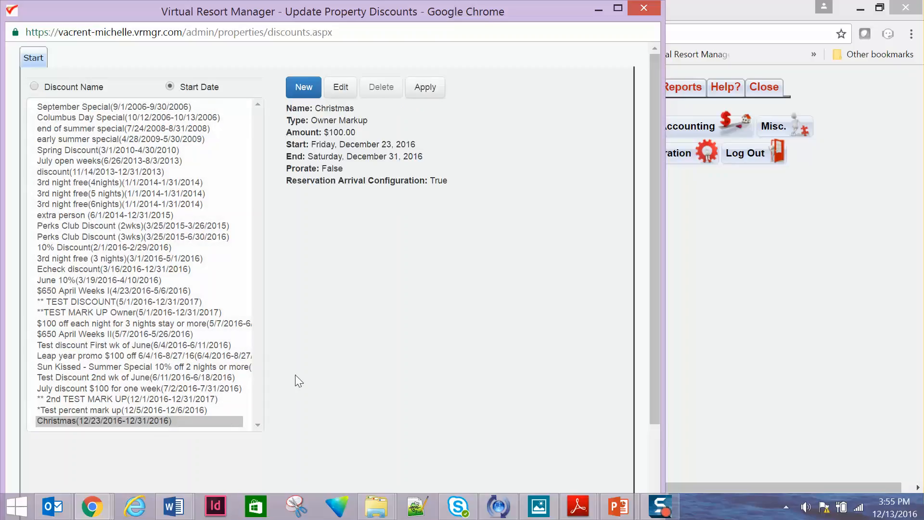
{"action": "left_click", "coordinate": [431, 92]}
{"action": "left_click", "coordinate": [309, 92]}
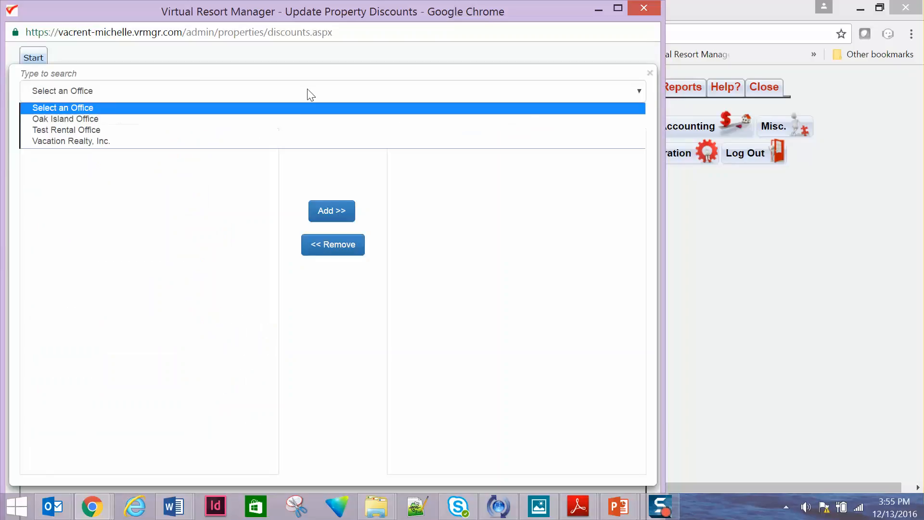
{"action": "left_click", "coordinate": [260, 141]}
{"action": "scroll", "coordinate": [234, 238], "scroll_direction": "down", "scroll_amount": 5}
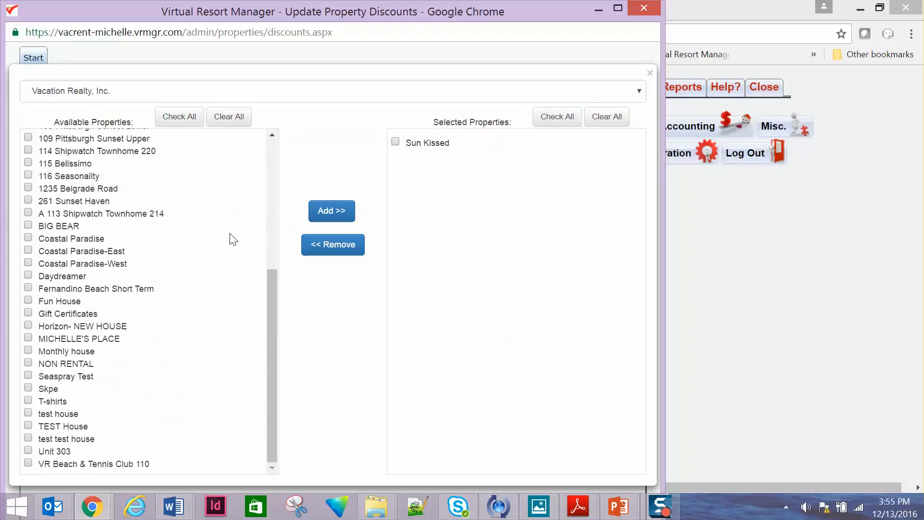
{"action": "left_click", "coordinate": [78, 302]}
{"action": "left_click", "coordinate": [336, 216]}
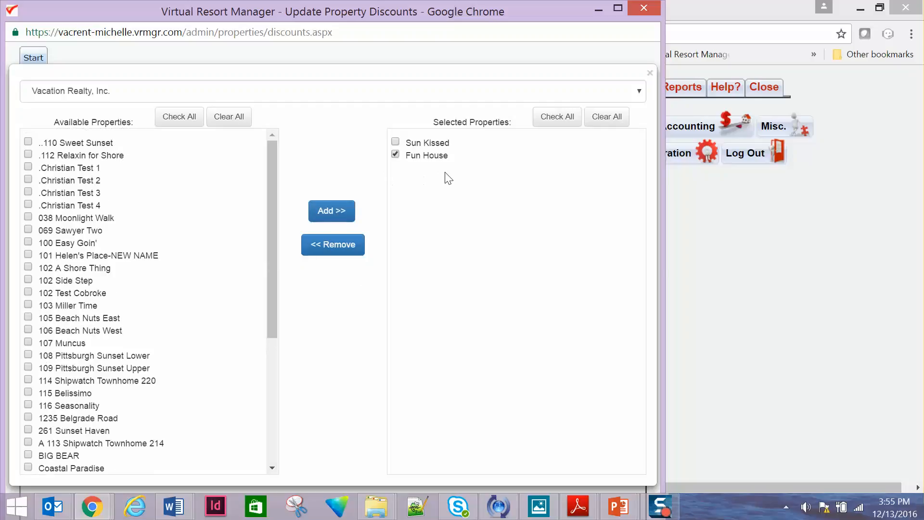
{"action": "left_click", "coordinate": [396, 154]}
{"action": "left_click", "coordinate": [643, 7]}
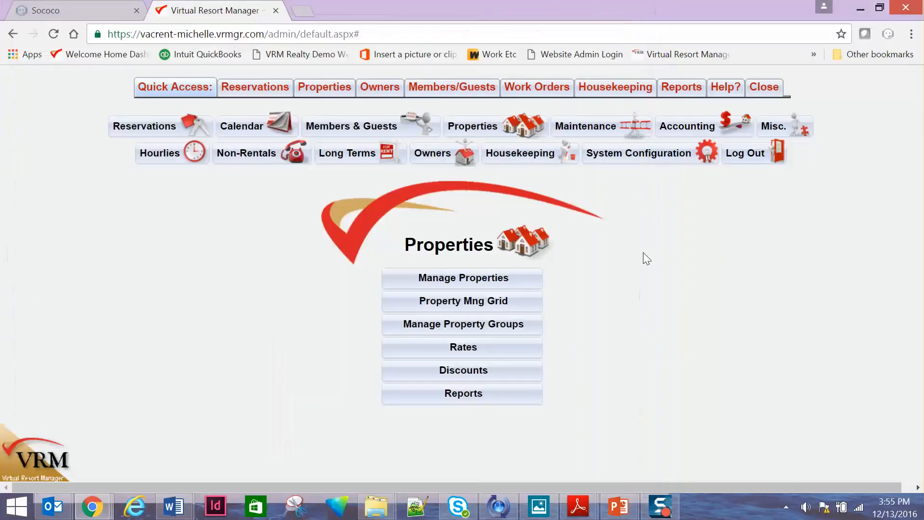
Check the Allow Discounts option in the miscellaneous settings of Vacation Realty, Inc.'s Fun House property, and close the property window
{"action": "left_click", "coordinate": [462, 282]}
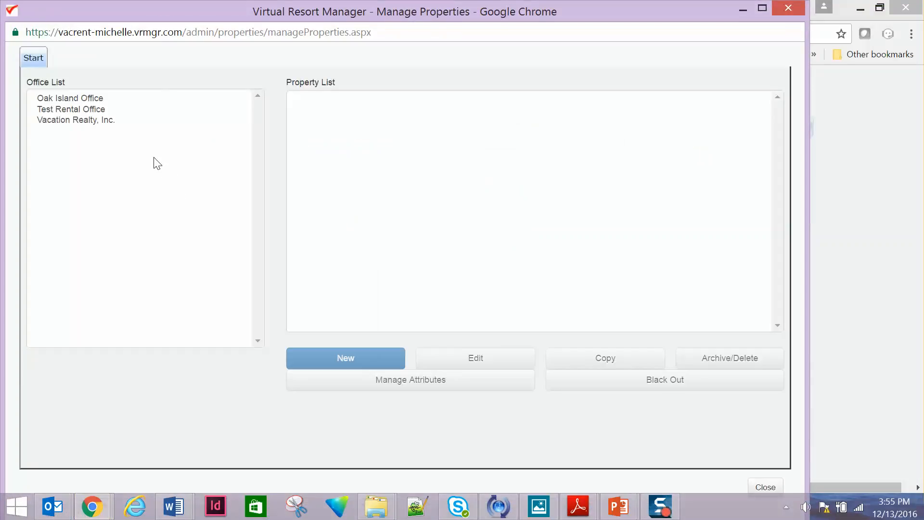
{"action": "left_click", "coordinate": [118, 125]}
{"action": "scroll", "coordinate": [366, 224], "scroll_direction": "down", "scroll_amount": 5}
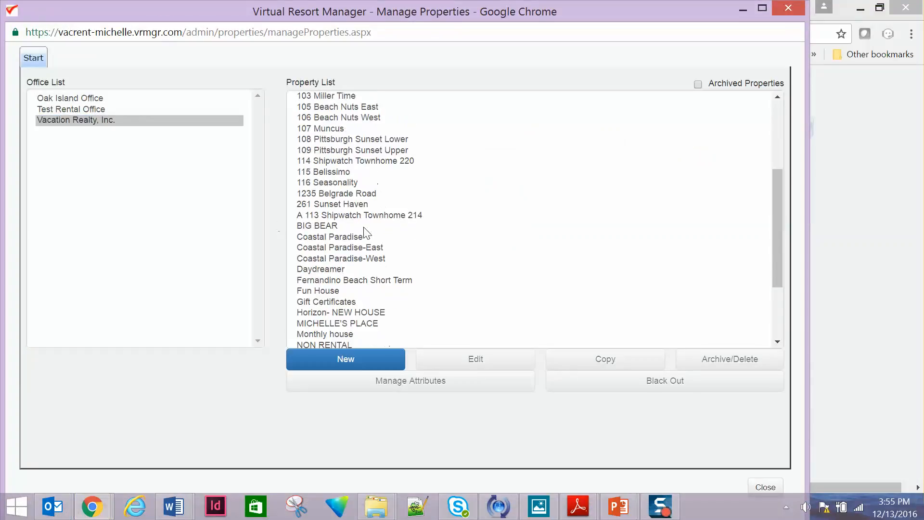
{"action": "left_click", "coordinate": [332, 218]}
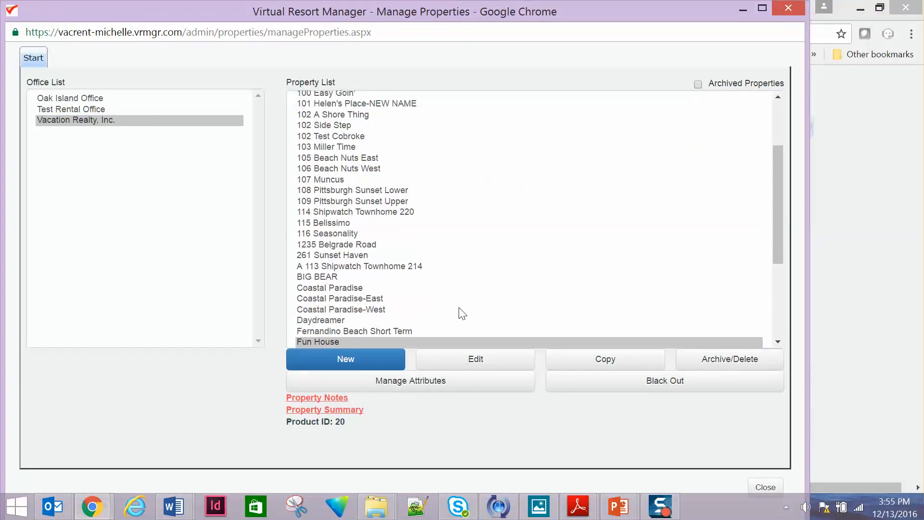
{"action": "left_click", "coordinate": [486, 362]}
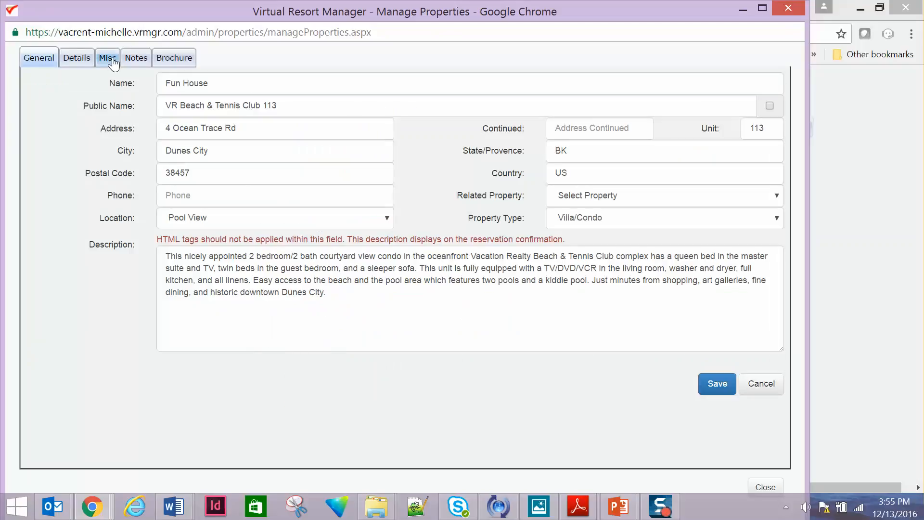
{"action": "left_click", "coordinate": [116, 62]}
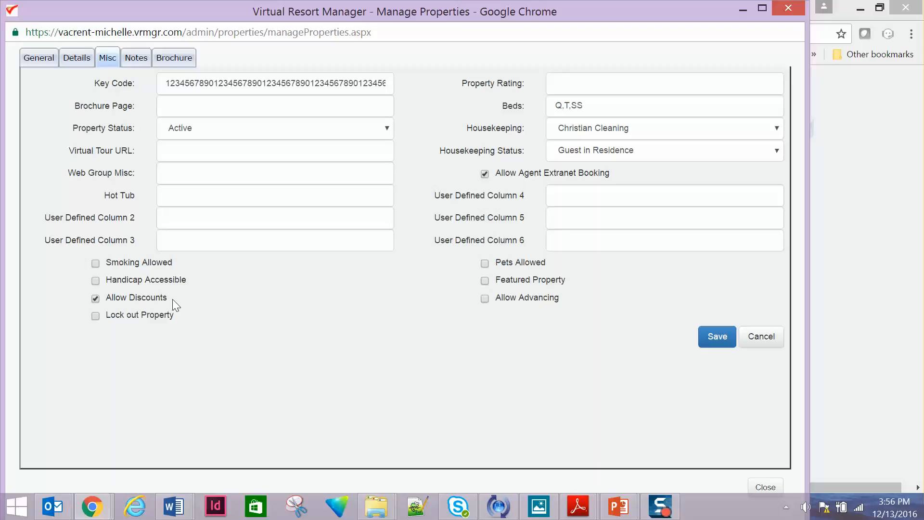
{"action": "left_click", "coordinate": [790, 8]}
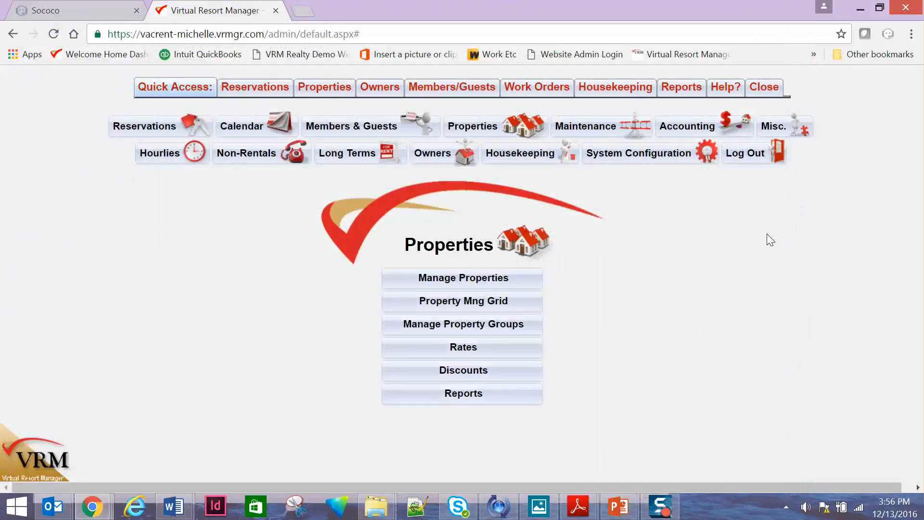
Bring the already open short-term reservation for ..110 Sweet Sunset into view and inspect its rental price information
{"action": "left_click", "coordinate": [102, 512]}
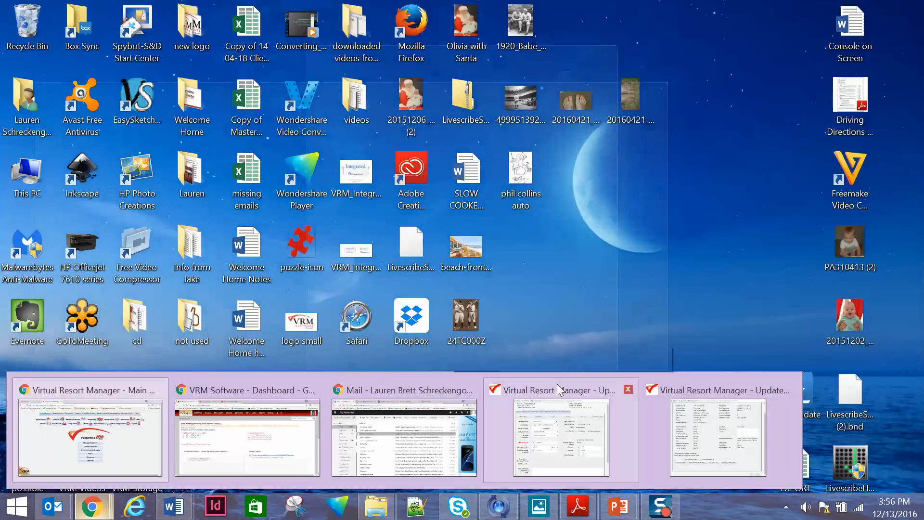
{"action": "left_click", "coordinate": [558, 384]}
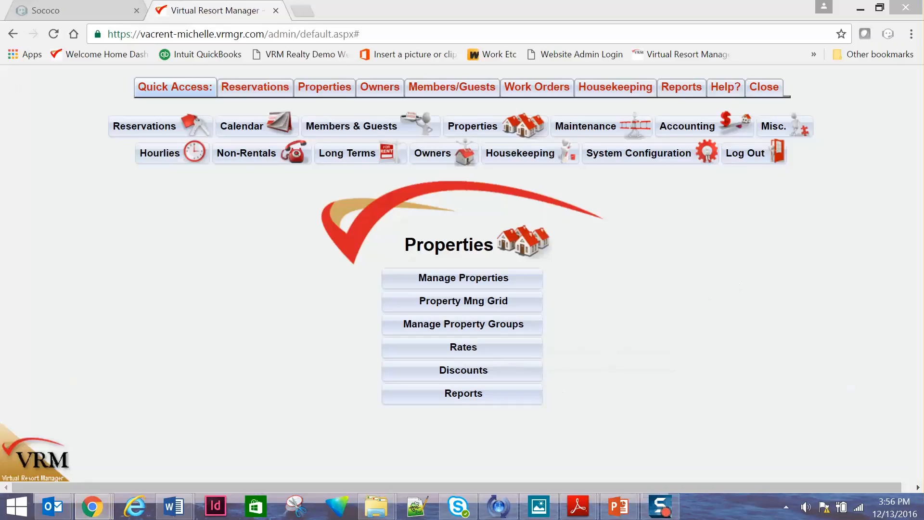
{"action": "left_click_drag", "start_coordinate": [923, 236], "coordinate": [457, 9]}
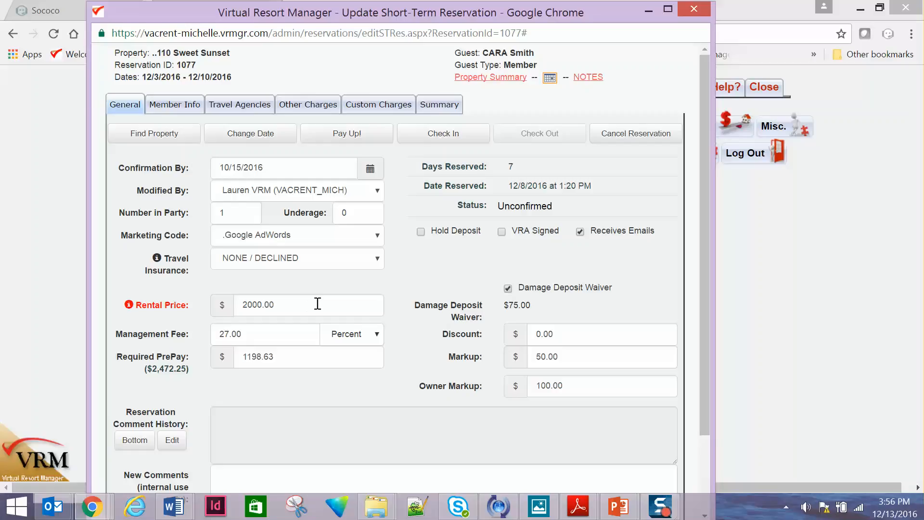
{"action": "mouse_move", "coordinate": [185, 304]}
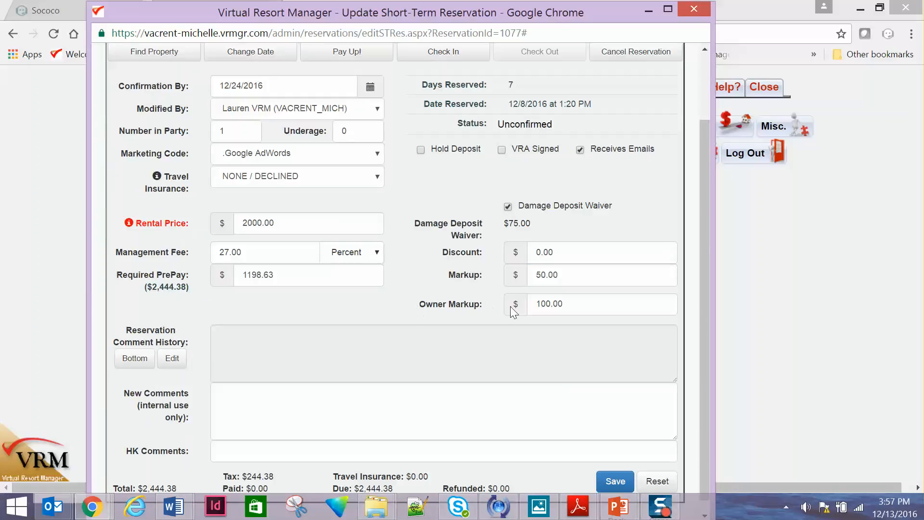
Set the reservation's Markup to 25.00 and save the reservation
{"action": "left_click_drag", "start_coordinate": [561, 272], "coordinate": [530, 273]}
{"action": "type", "text": "25.00"}
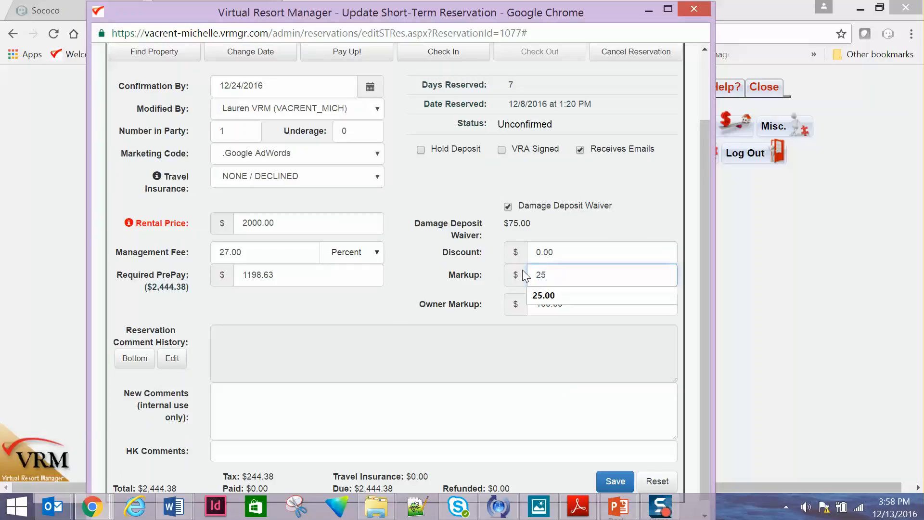
{"action": "left_click", "coordinate": [440, 265]}
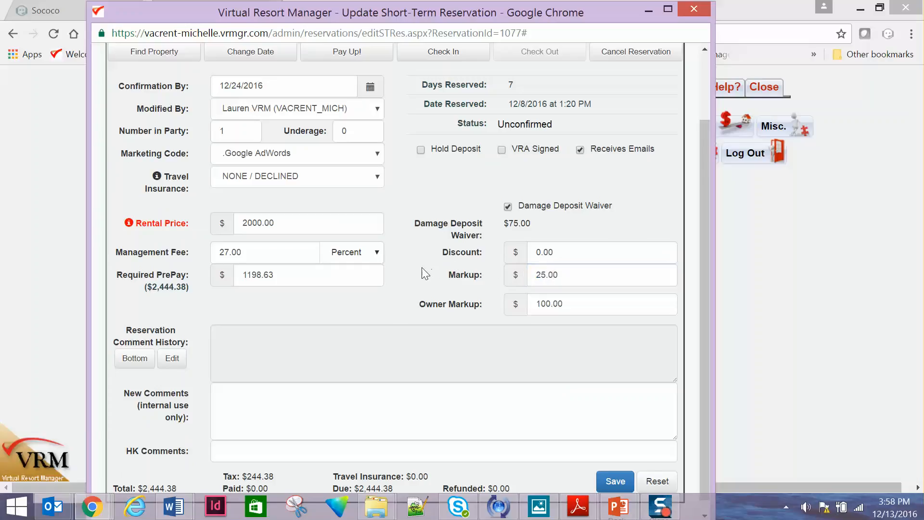
{"action": "scroll", "coordinate": [425, 273], "scroll_direction": "down", "scroll_amount": 1}
{"action": "left_click", "coordinate": [615, 469]}
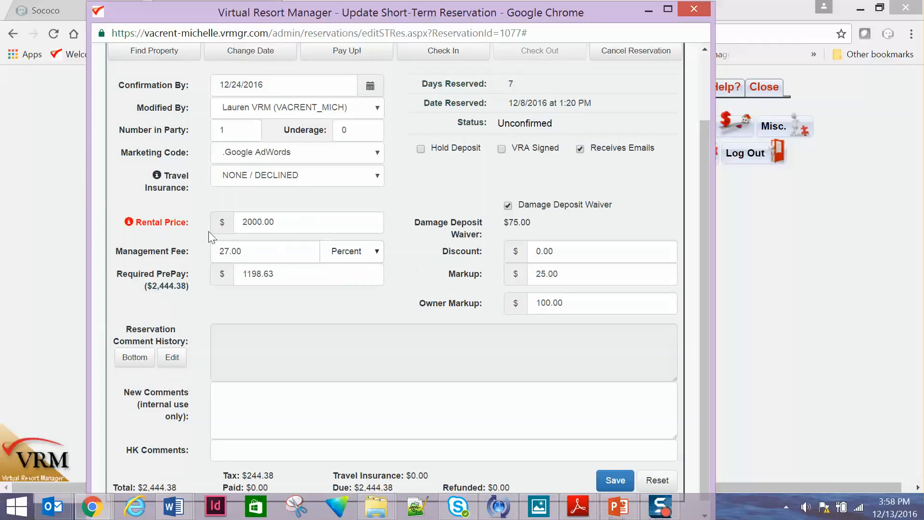
Examine the base rent, markup, owner markup and total rent price in the reservation's summary
{"action": "mouse_move", "coordinate": [162, 226]}
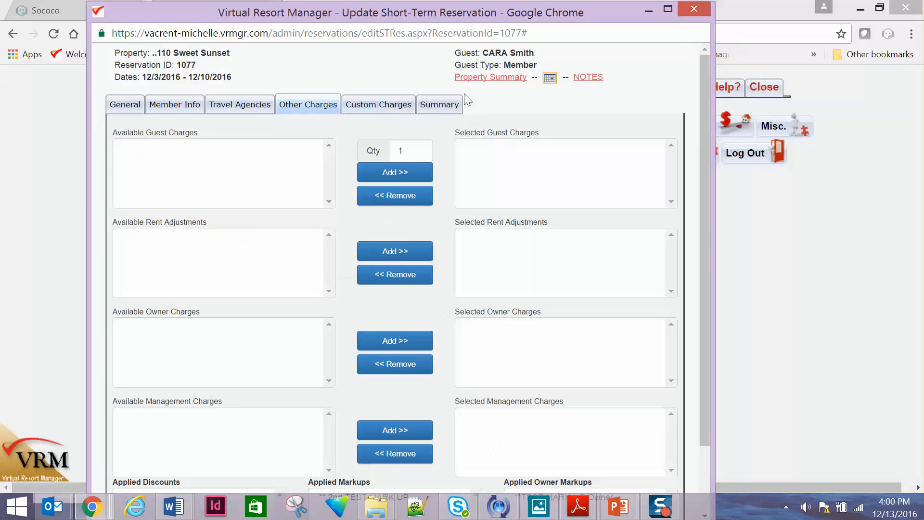
{"action": "left_click", "coordinate": [440, 104]}
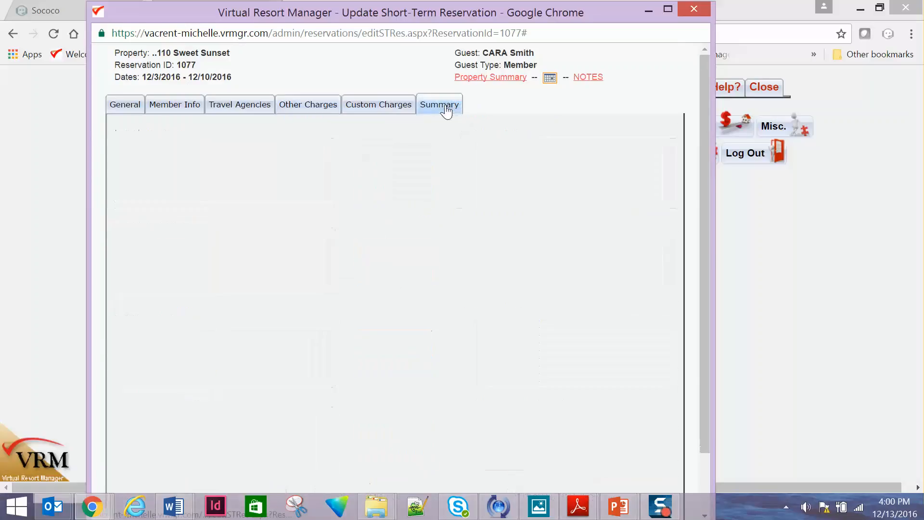
{"action": "scroll", "coordinate": [492, 176], "scroll_direction": "down", "scroll_amount": 3}
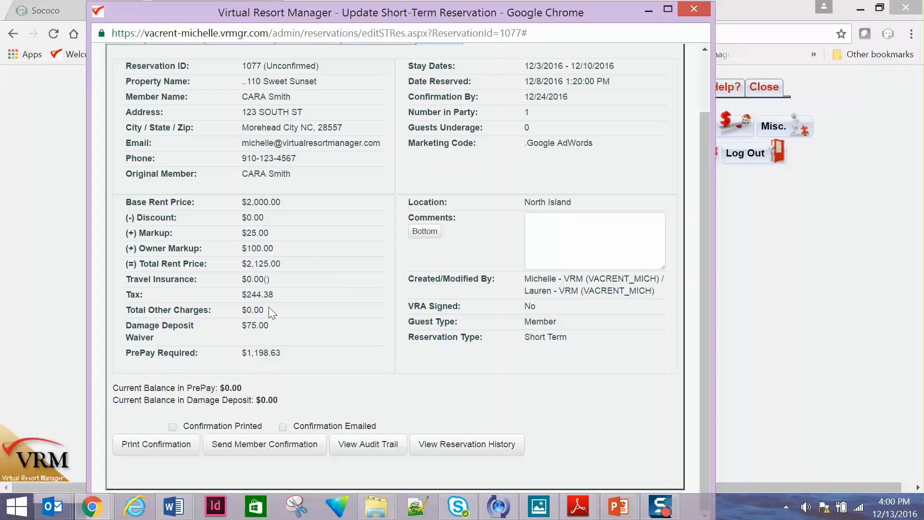
Bring the already open Sun Kissed short-term reservation into view and examine the owner markup and rent prices in its summary
{"action": "mouse_move", "coordinate": [85, 511]}
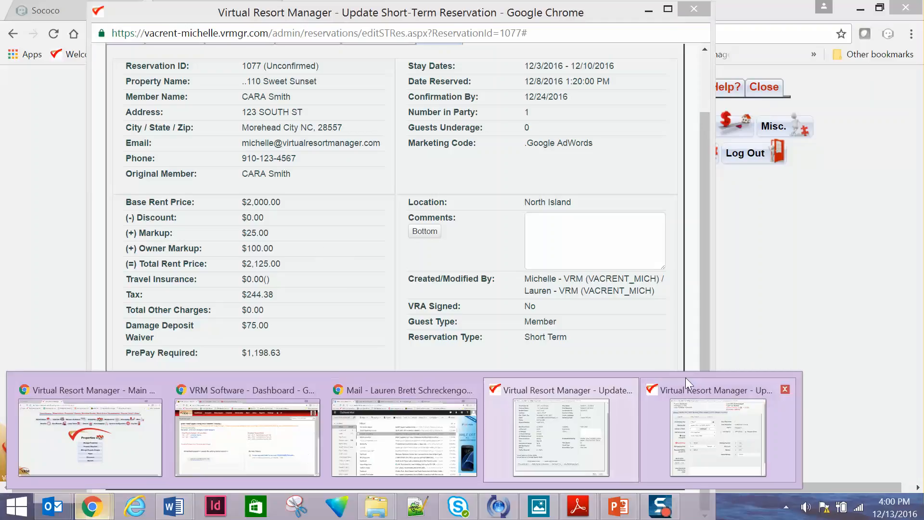
{"action": "left_click_drag", "start_coordinate": [923, 77], "coordinate": [340, 18]}
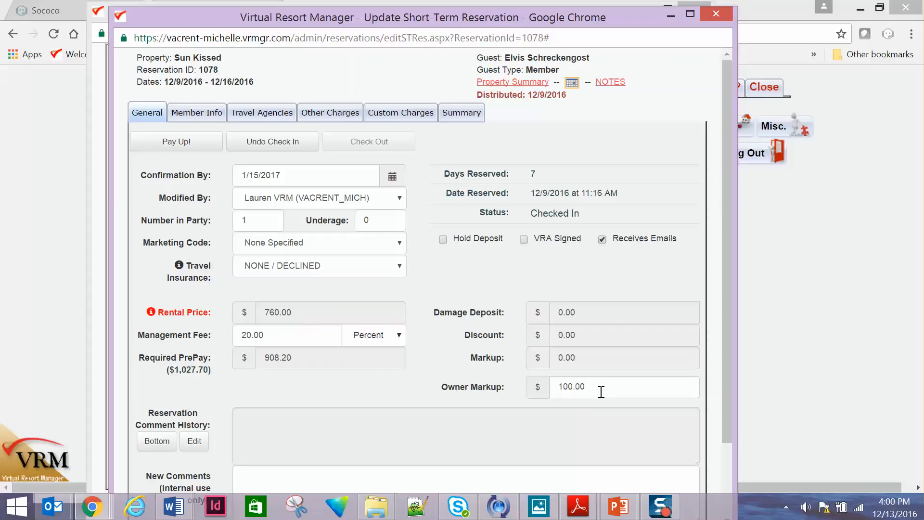
{"action": "left_click", "coordinate": [463, 114]}
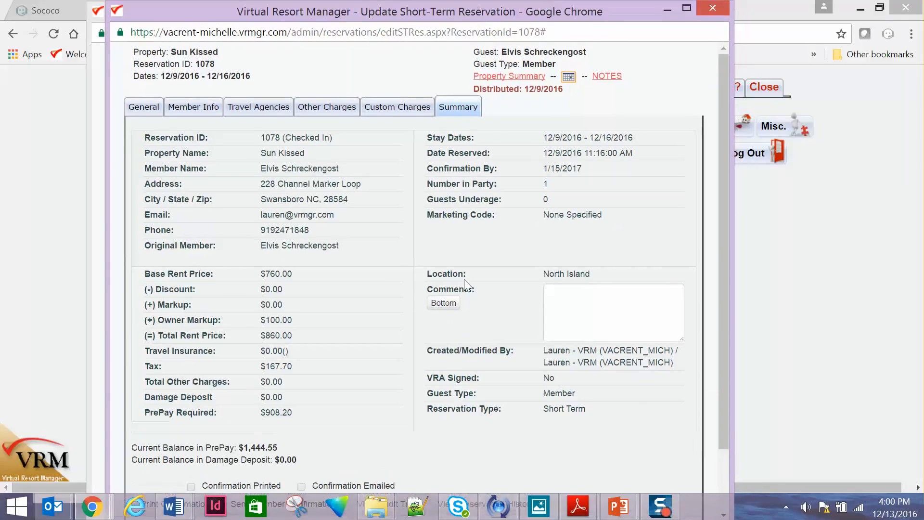
{"action": "scroll", "coordinate": [423, 340], "scroll_direction": "down", "scroll_amount": 3}
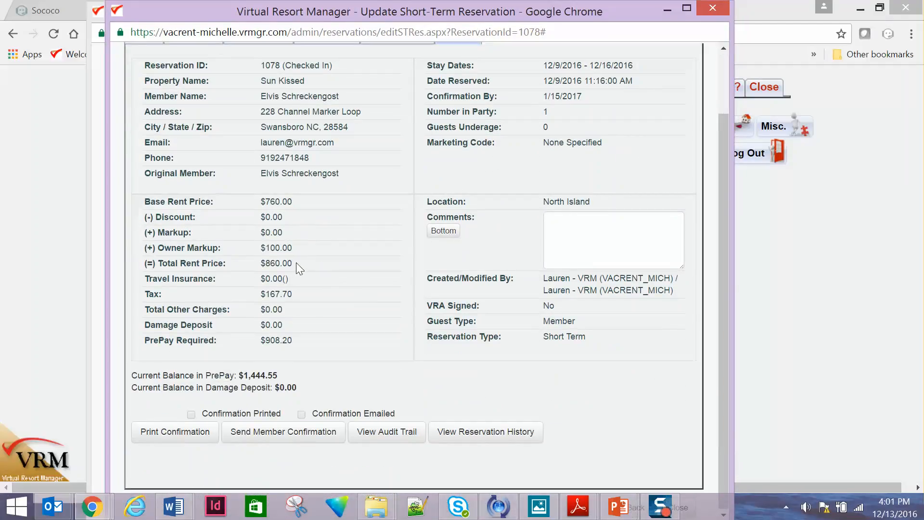
Open the Sun Kissed reservation's audit trail report, enlarge it, and examine the rental income and management fee entries under Transfers
{"action": "left_click", "coordinate": [380, 433]}
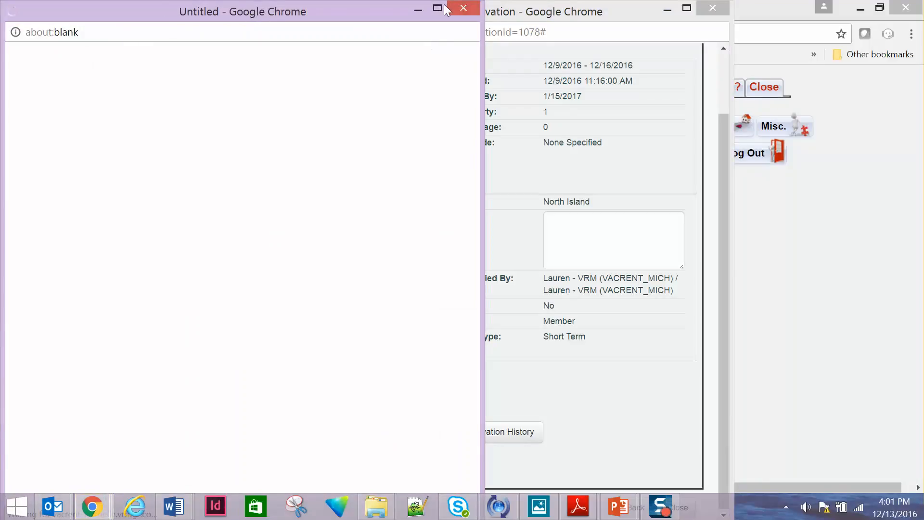
{"action": "left_click", "coordinate": [438, 8]}
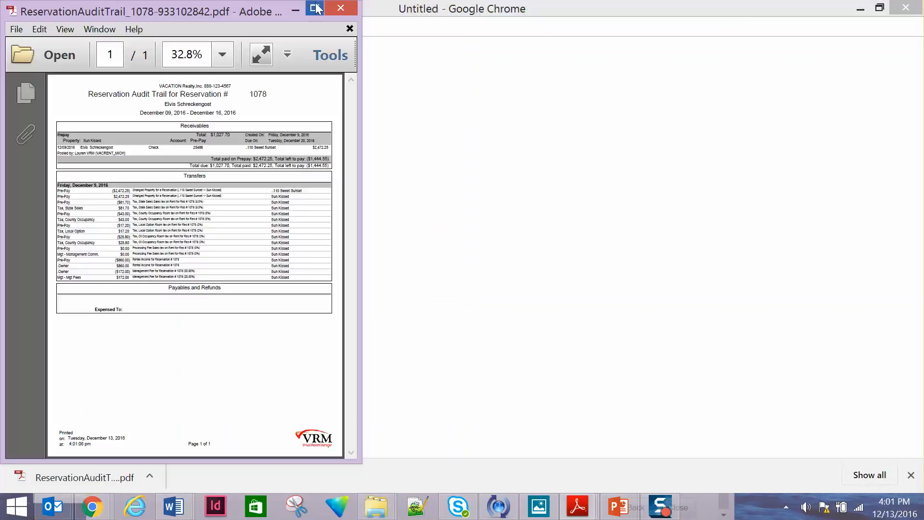
{"action": "left_click", "coordinate": [323, 8]}
{"action": "scroll", "coordinate": [384, 324], "scroll_direction": "down", "scroll_amount": 5}
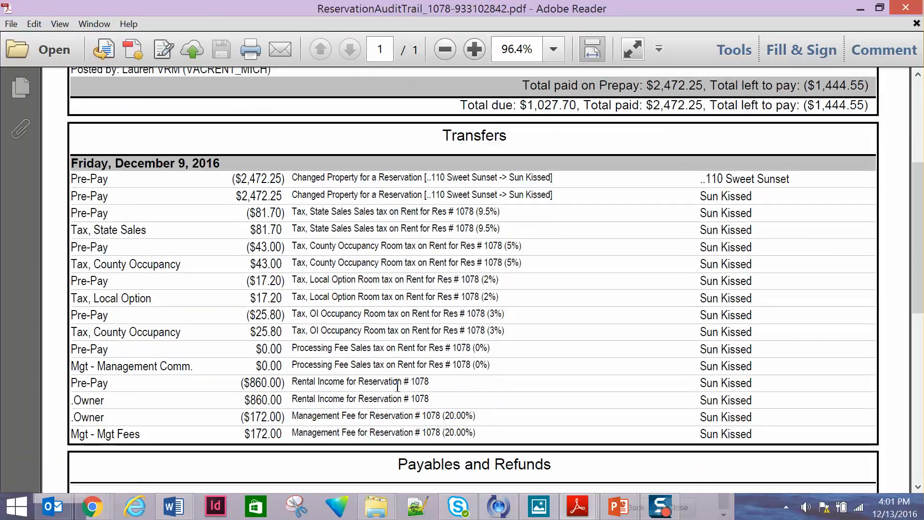
{"action": "scroll", "coordinate": [397, 385], "scroll_direction": "down", "scroll_amount": 1}
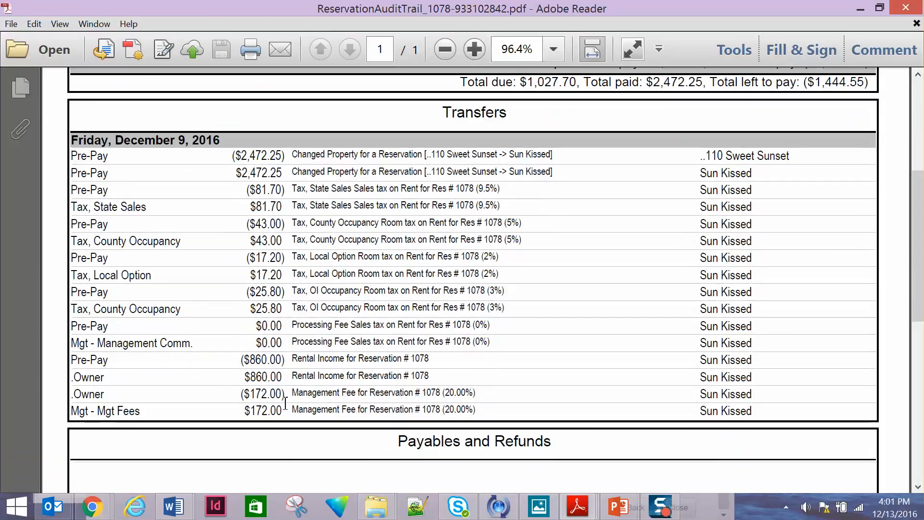